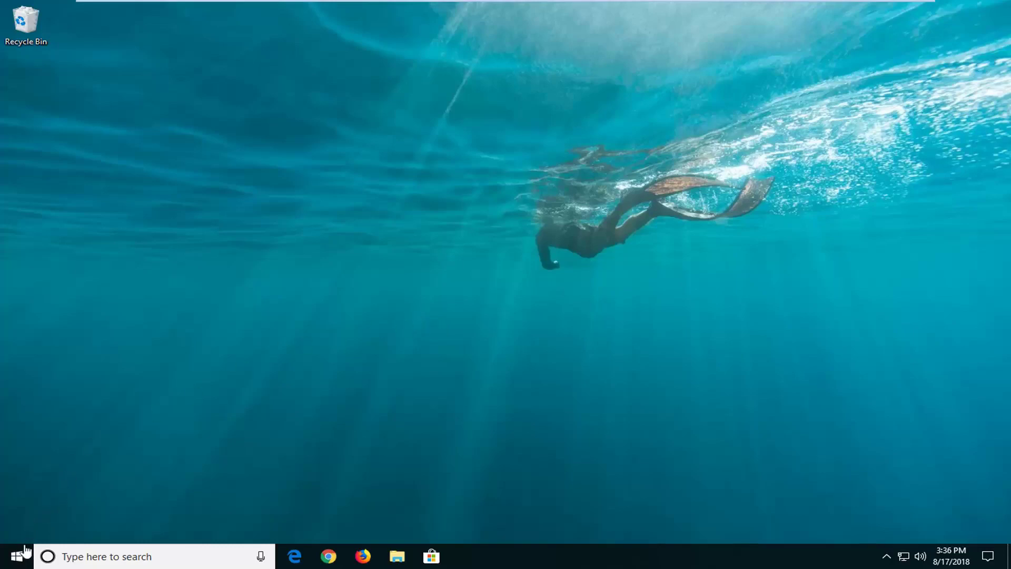
Step: Launch mmc from the Windows Run dialog and approve the UAC prompt
left_click(21, 555)
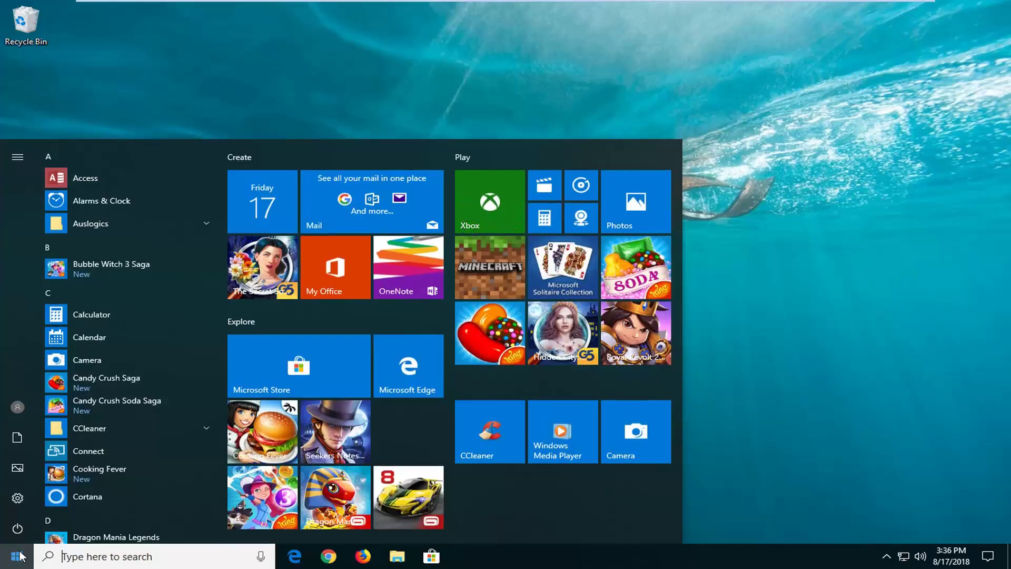
type("run")
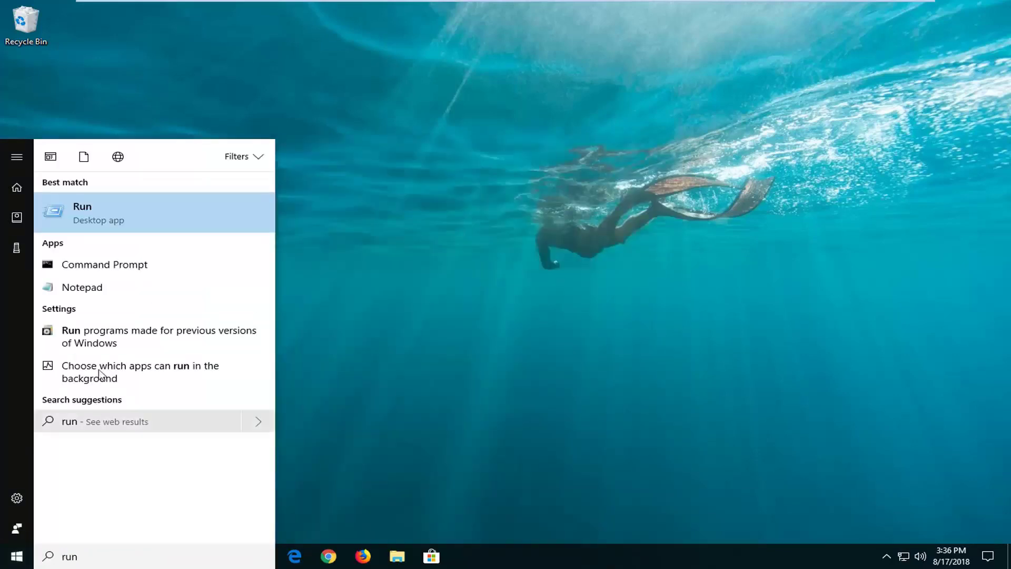
left_click(94, 216)
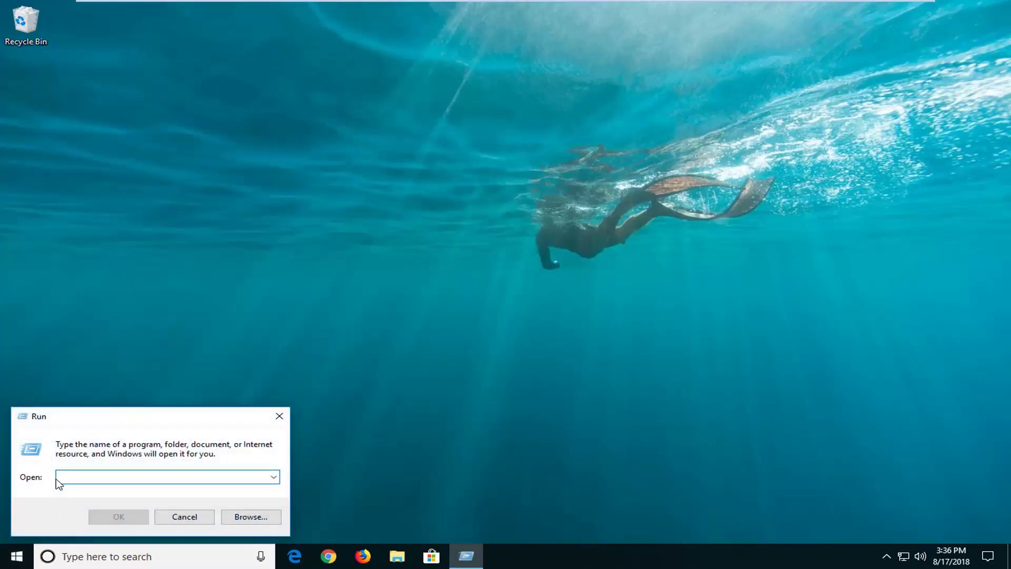
type("mmc")
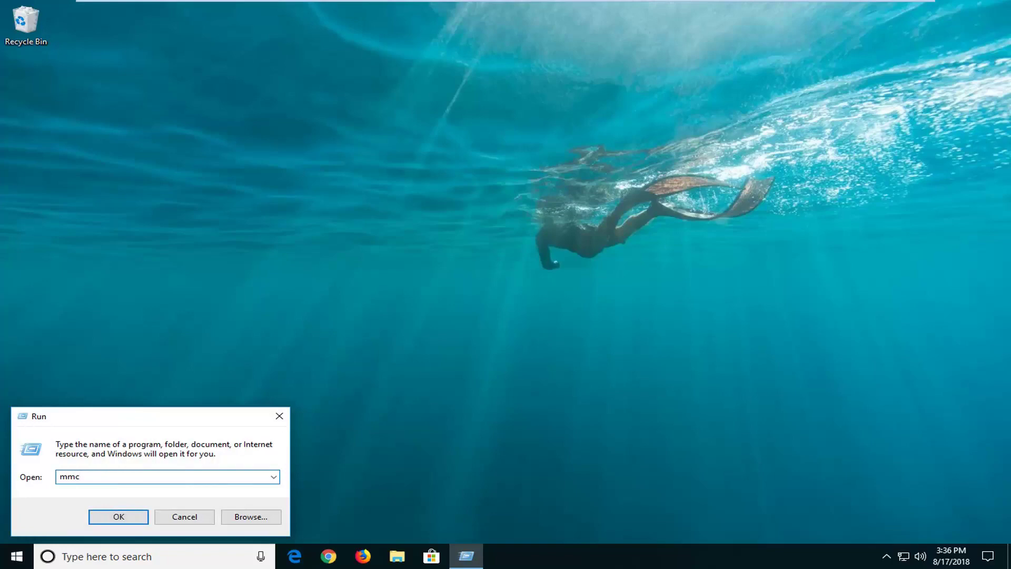
left_click(119, 514)
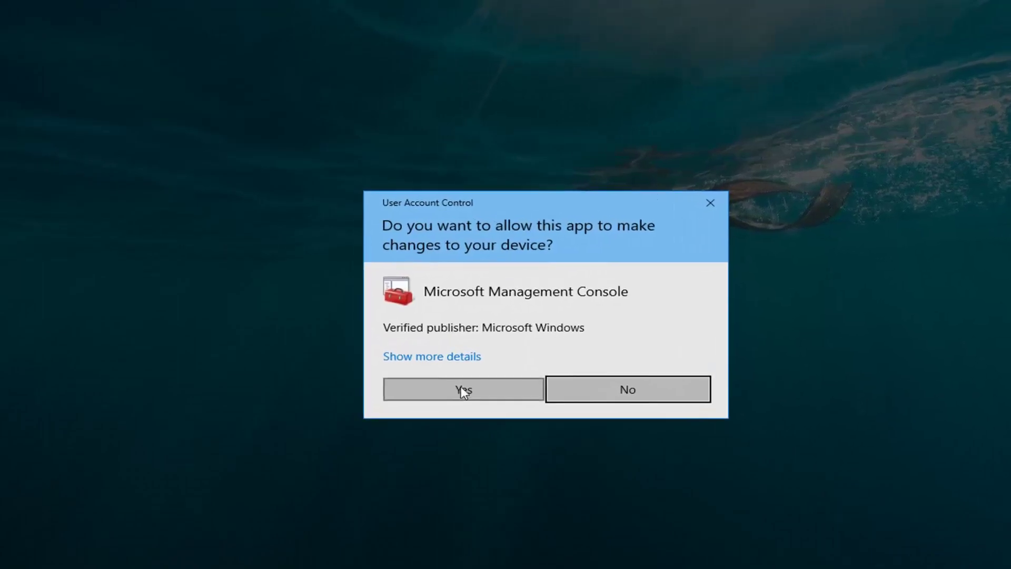
left_click(445, 376)
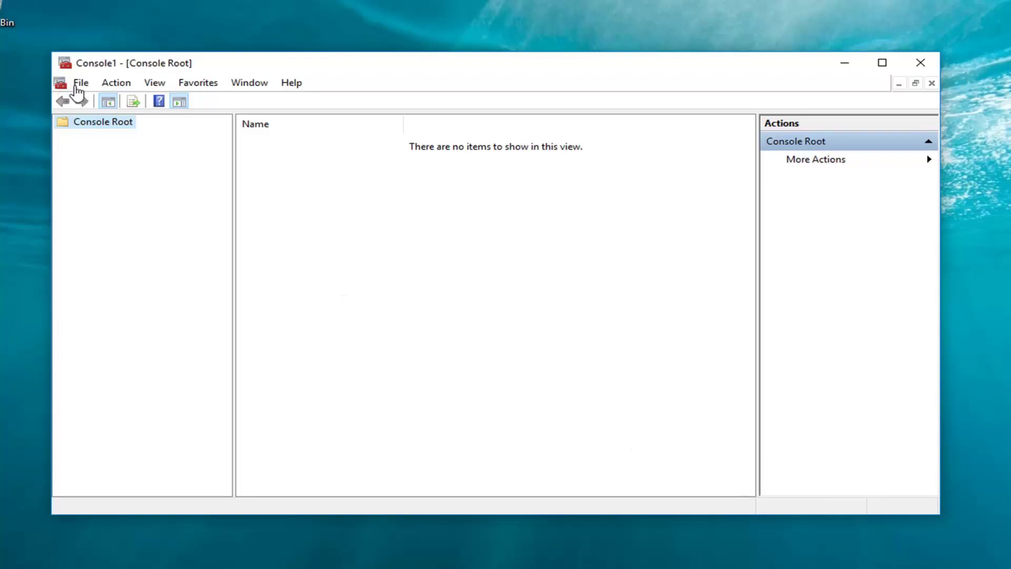
Step: Add the Group Policy Object Editor snap-in for Local Computer via Add/Remove Snap-in
left_click(80, 85)
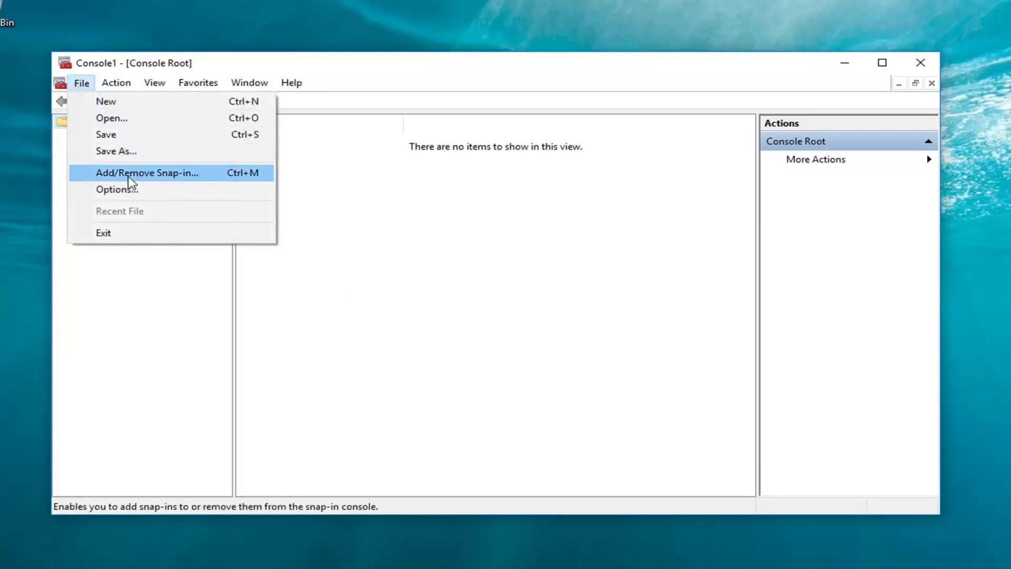
left_click(114, 176)
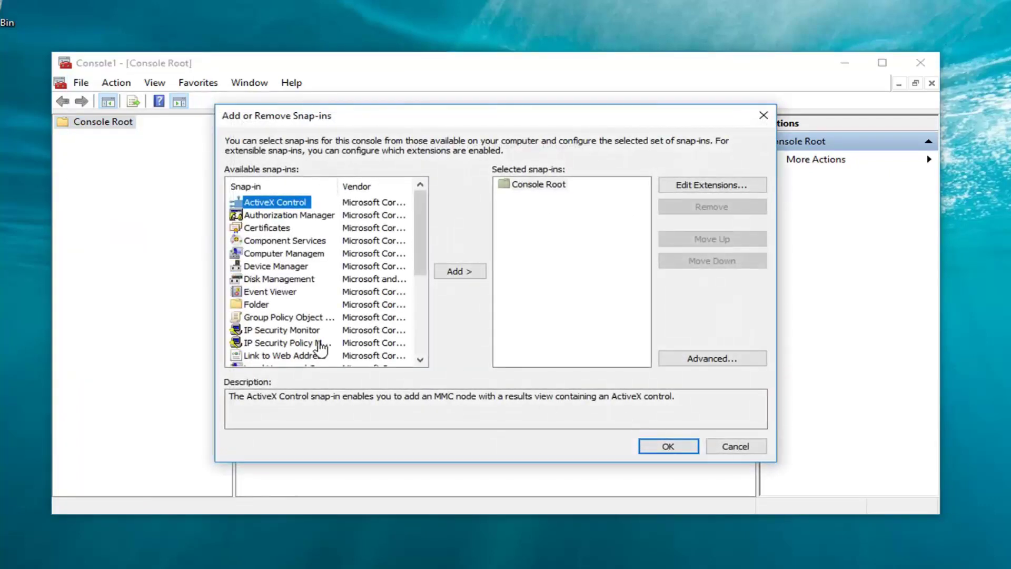
left_click(267, 319)
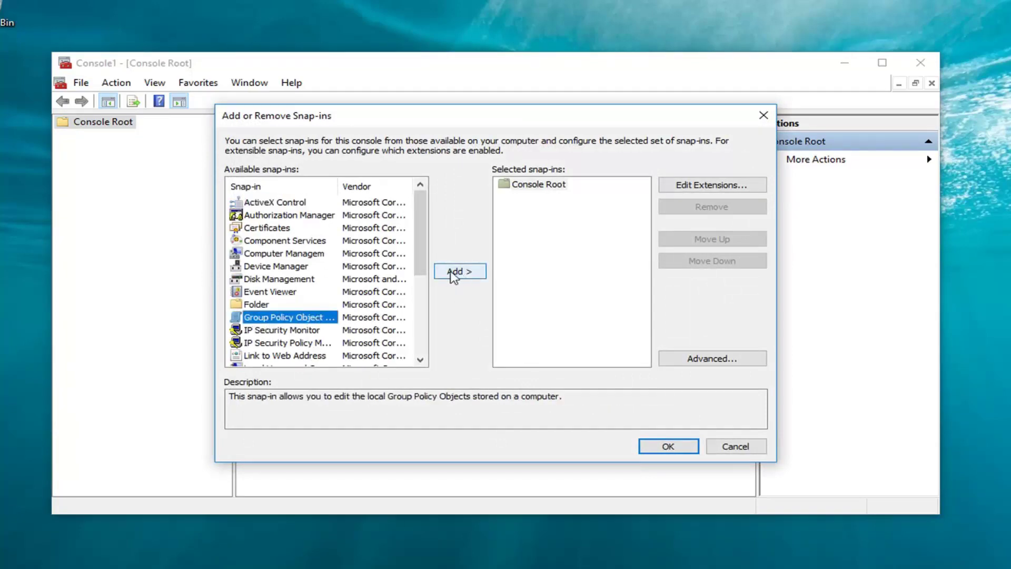
left_click(459, 271)
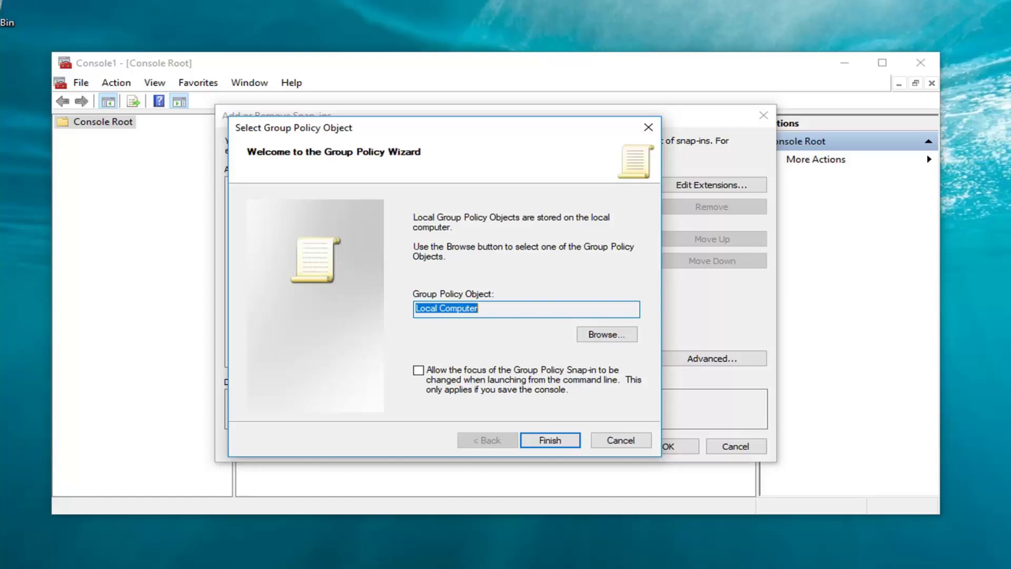
left_click(526, 440)
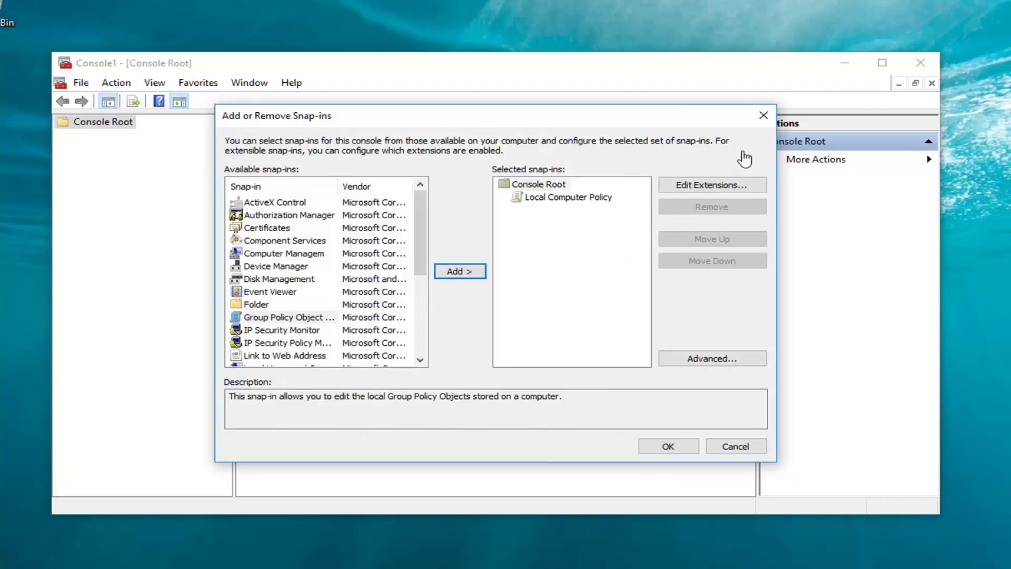
left_click(669, 447)
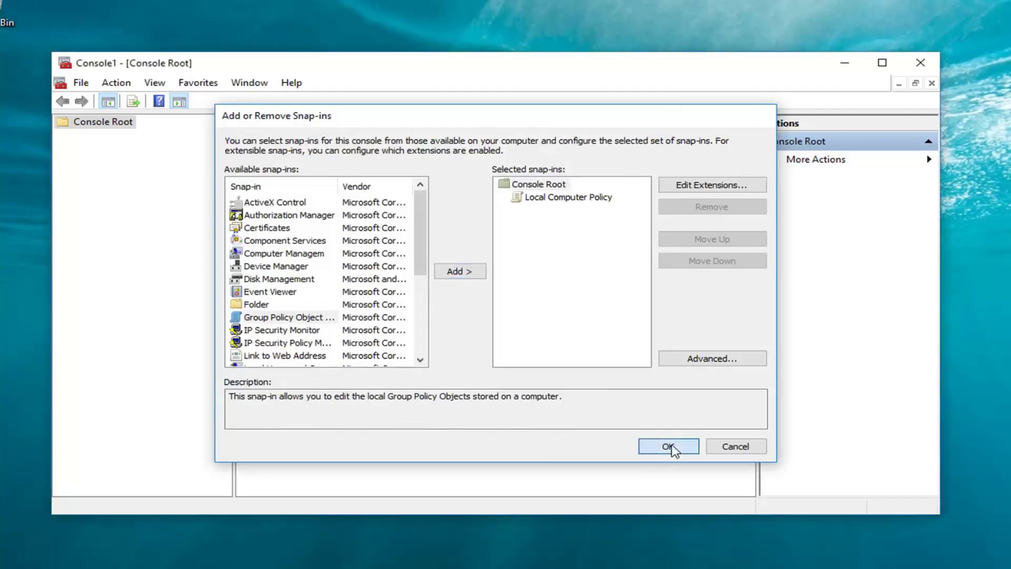
Step: Expand Local Computer Policy > Computer Configuration > Administrative Templates > Windows Components
left_click_drag(233, 230, 336, 230)
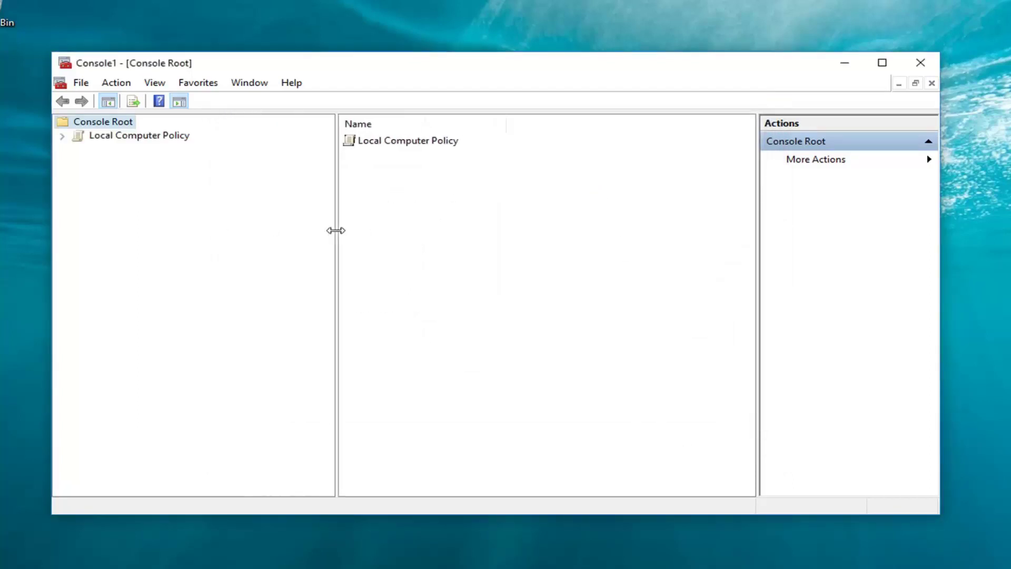
double_click(100, 140)
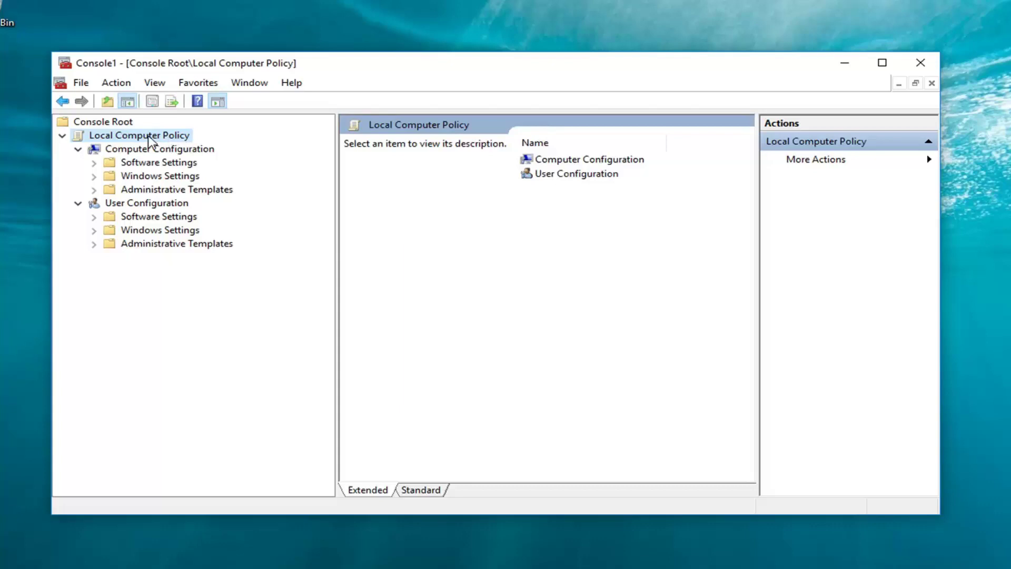
left_click(110, 153)
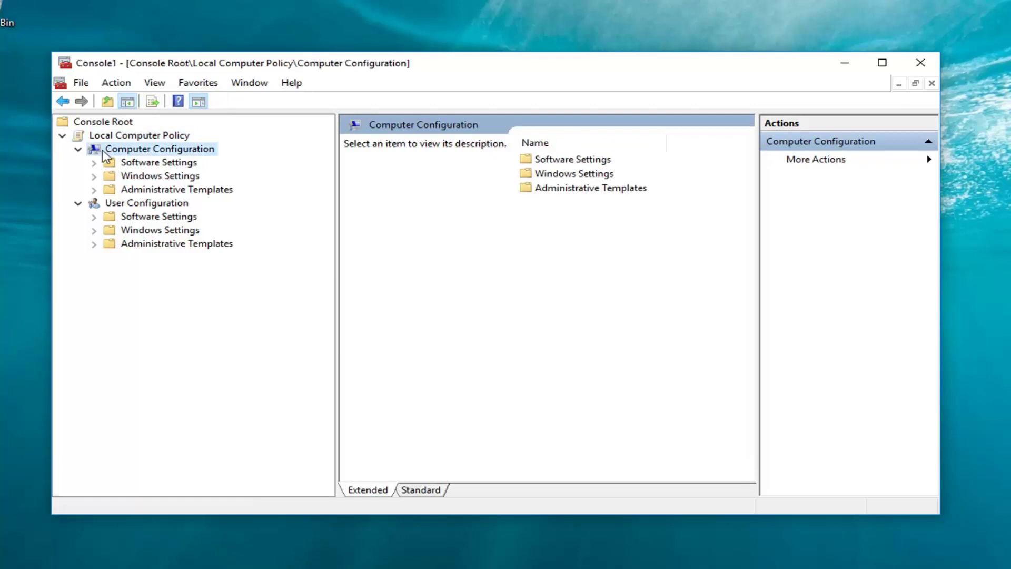
left_click(127, 191)
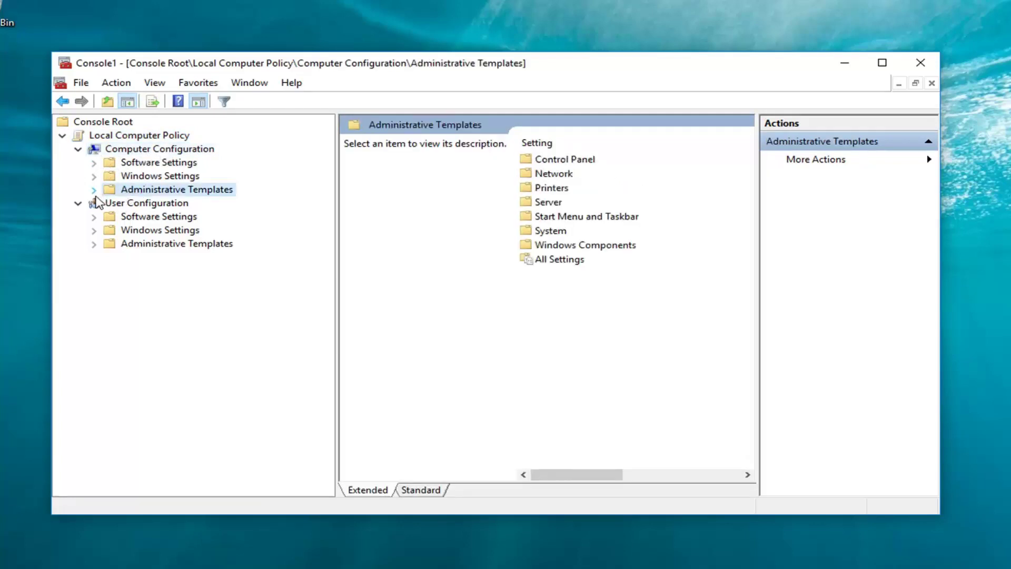
left_click(95, 190)
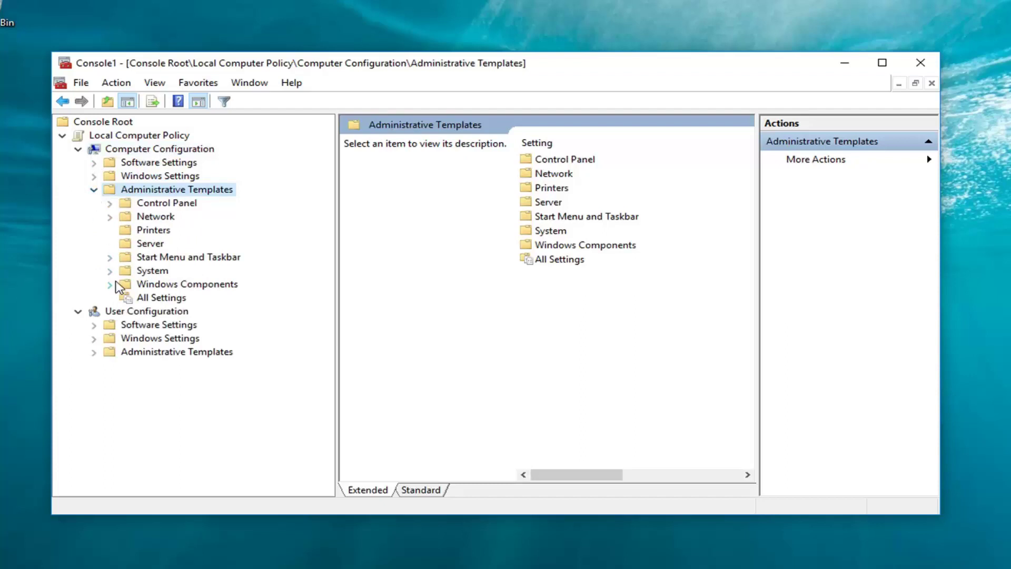
left_click(110, 285)
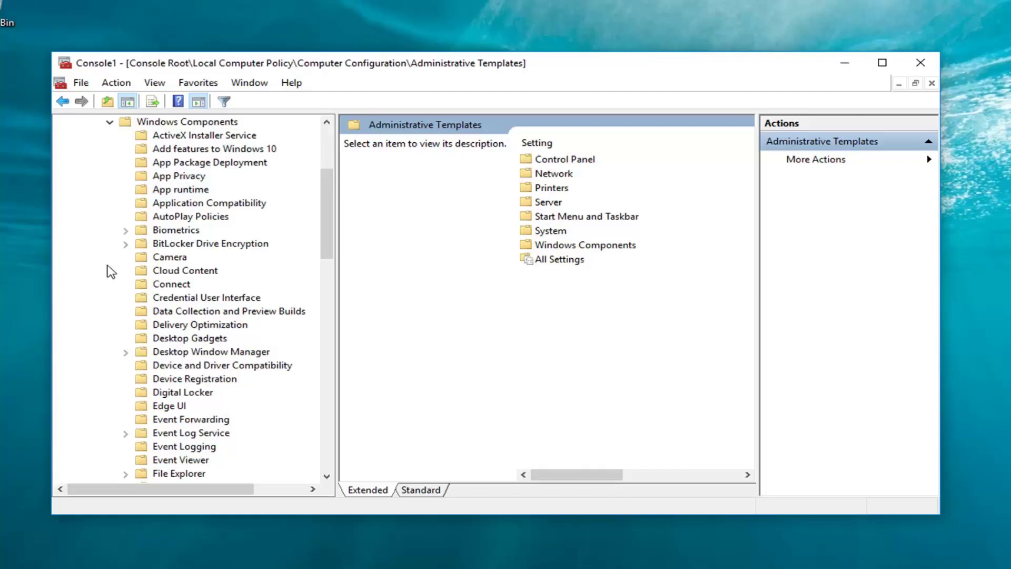
Step: Open the Windows Update folder and select Configure Automatic Updates to show its description
scroll(158, 287, "down", 5)
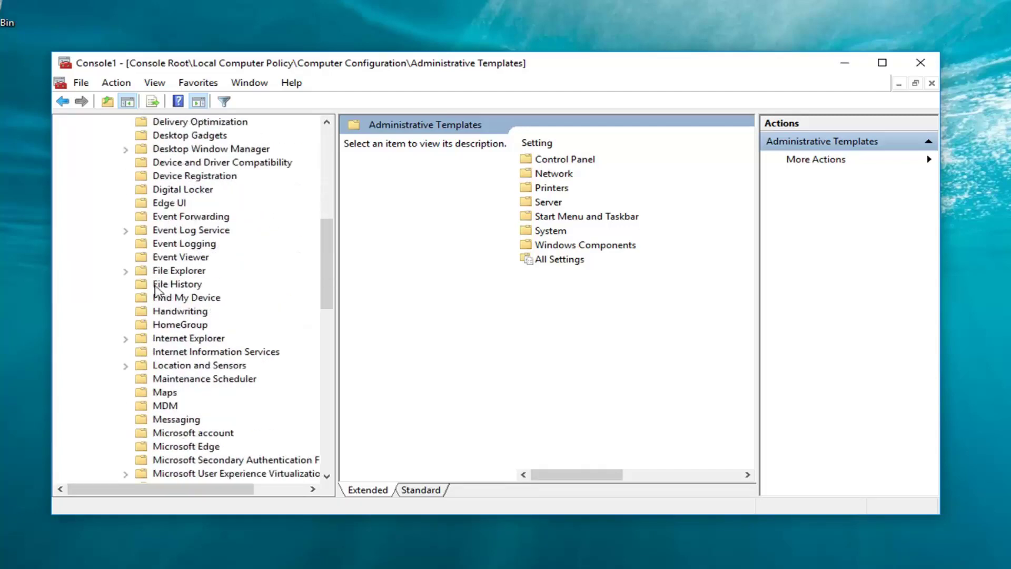
scroll(162, 327, "down", 8)
scroll(163, 326, "down", 8)
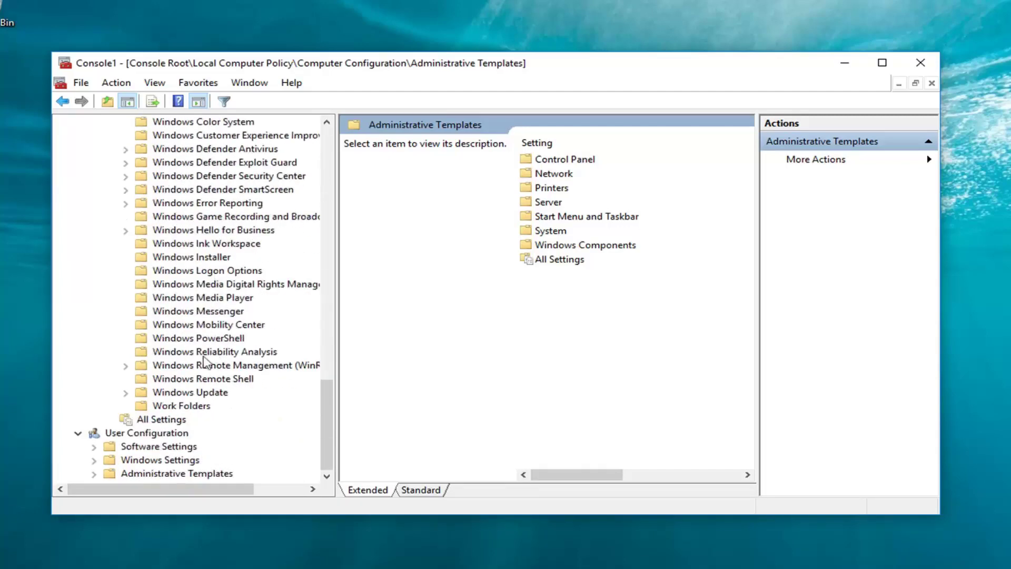
left_click(198, 393)
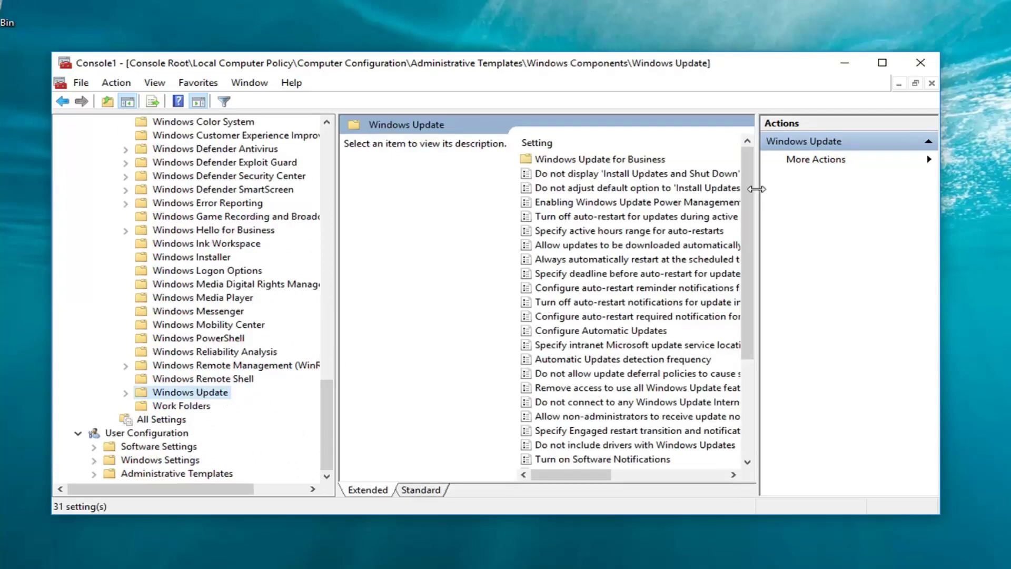
left_click_drag(756, 189, 841, 189)
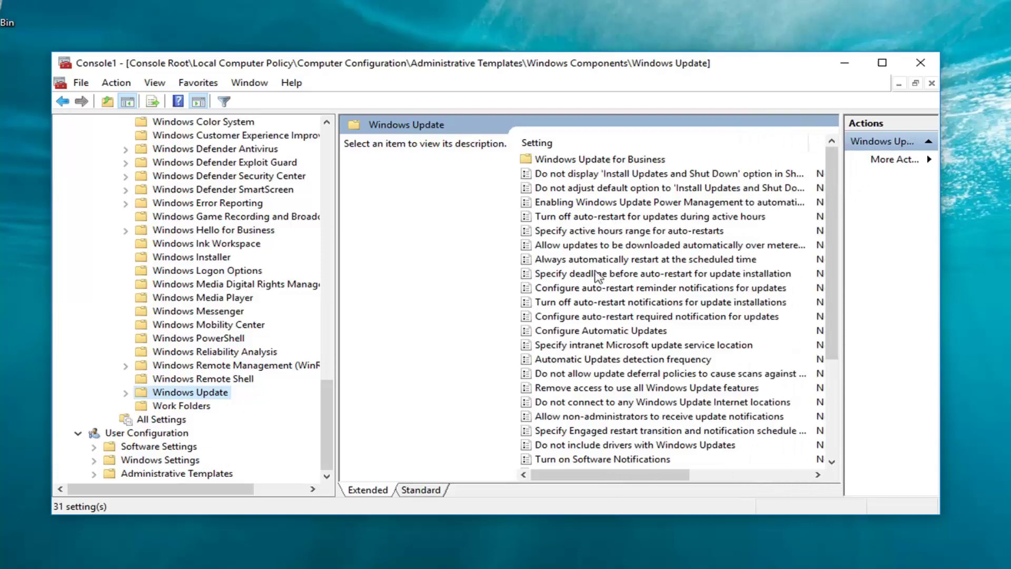
left_click(609, 330)
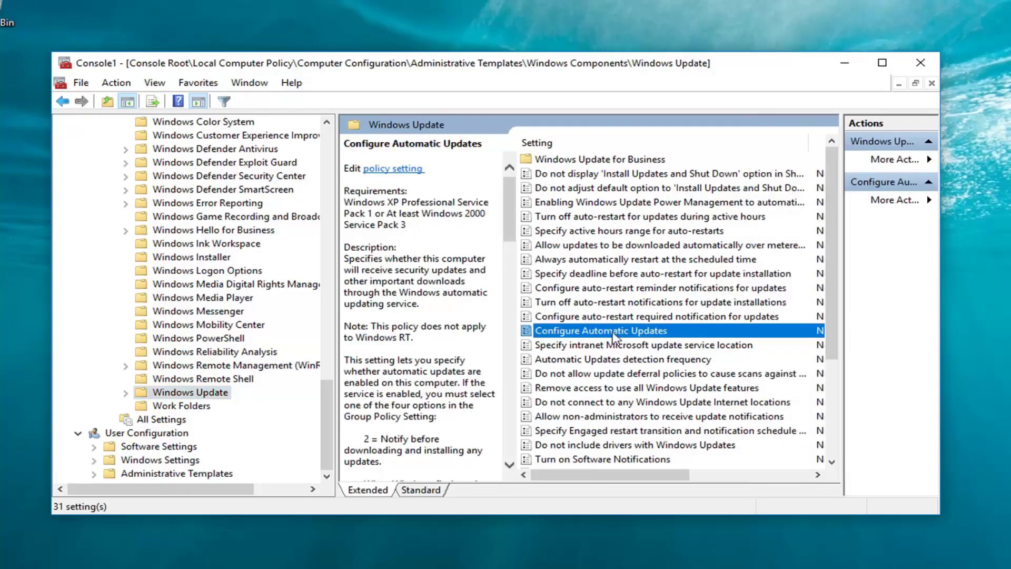
Step: Enable Configure Automatic Updates with option '2 - Notify for download and auto install'
double_click(614, 335)
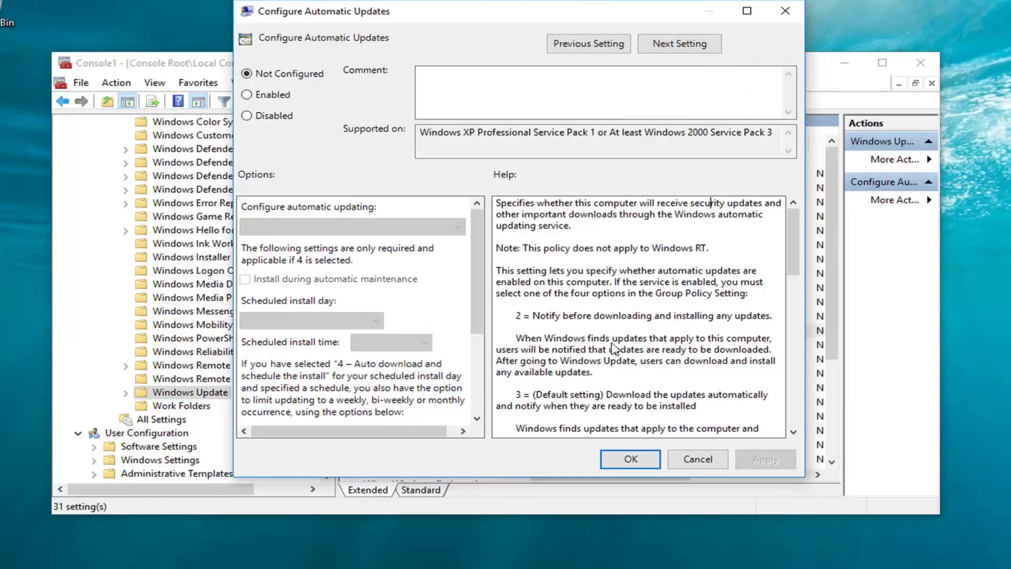
left_click(251, 95)
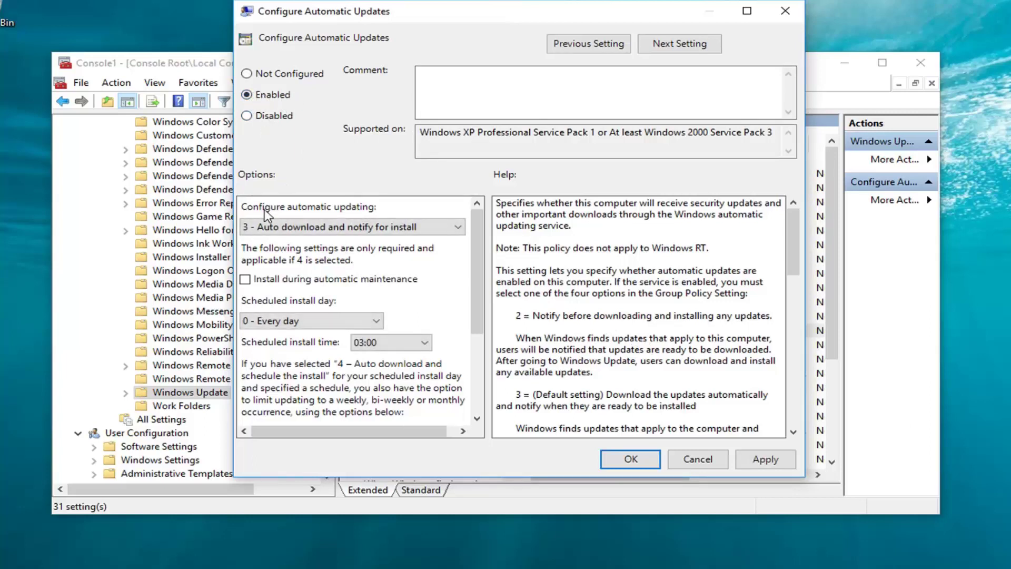
left_click(302, 228)
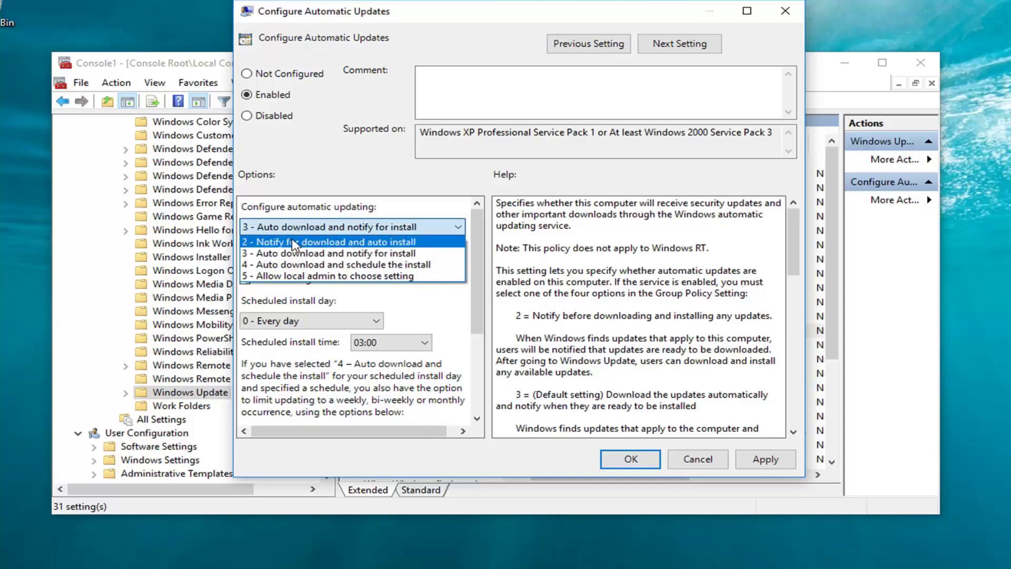
left_click(269, 243)
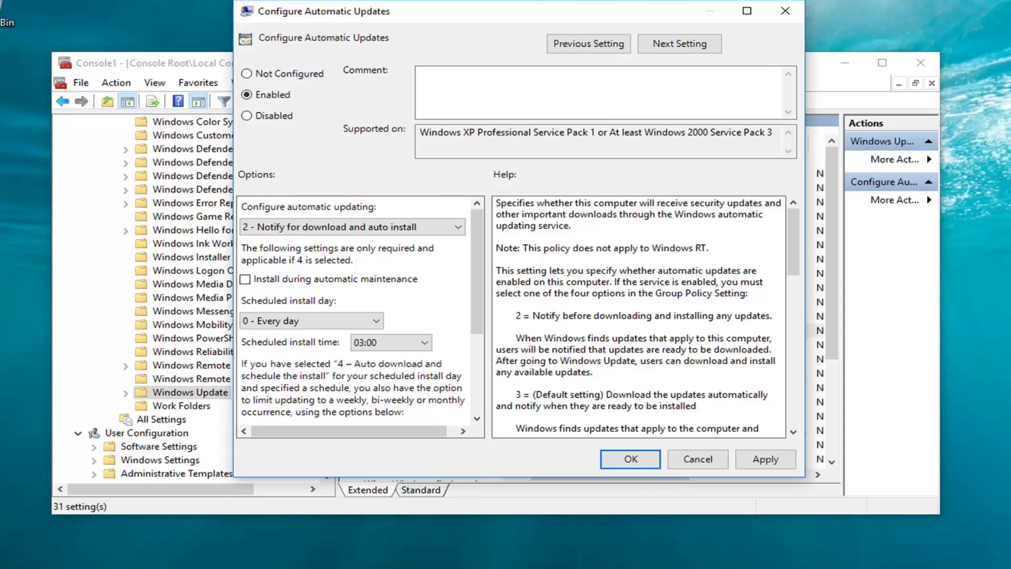
left_click(626, 463)
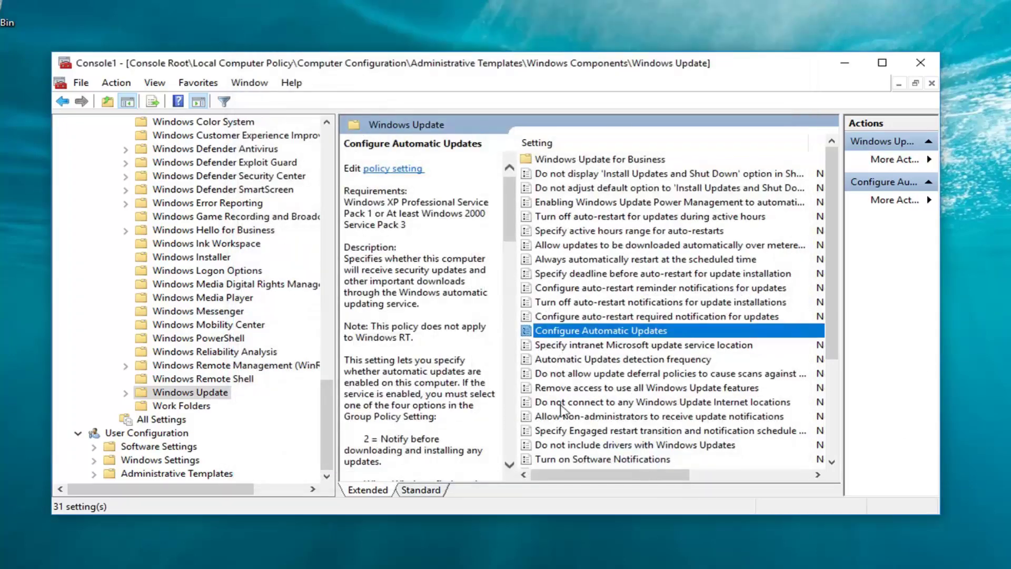
Step: Check that the policy shows Enabled, then close the console and answer the save prompt
left_click_drag(564, 474, 597, 474)
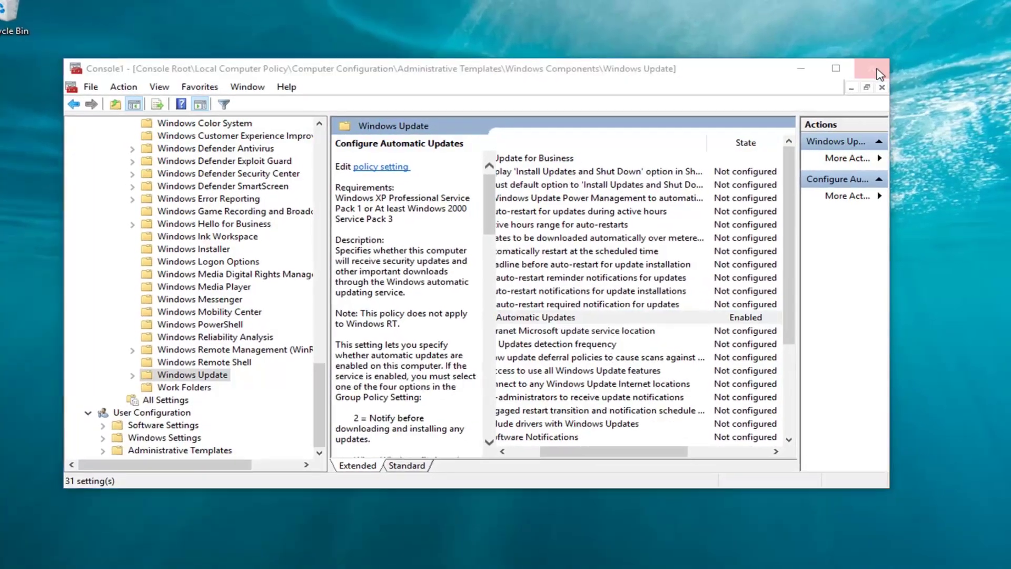
left_click(920, 62)
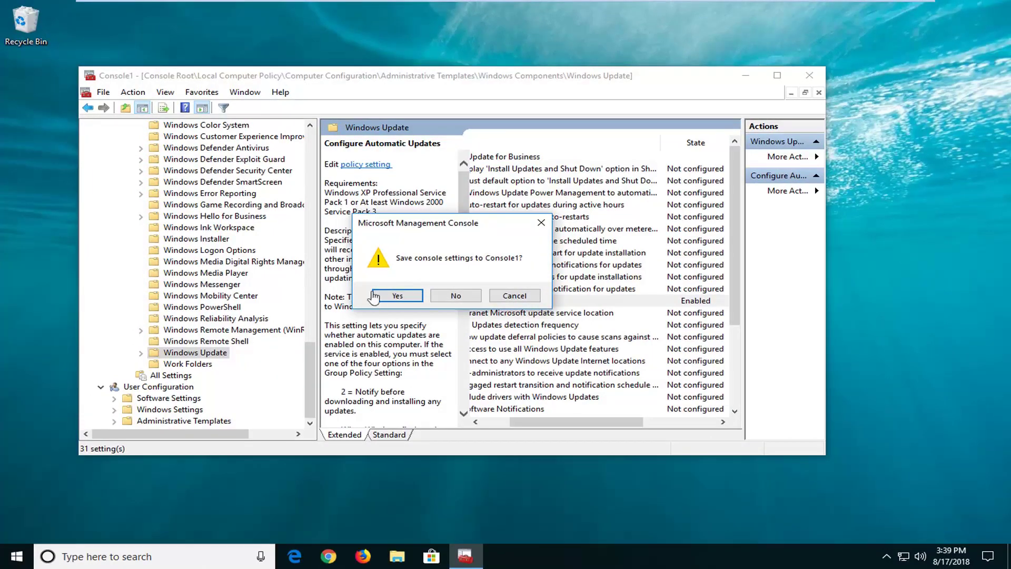
left_click(453, 295)
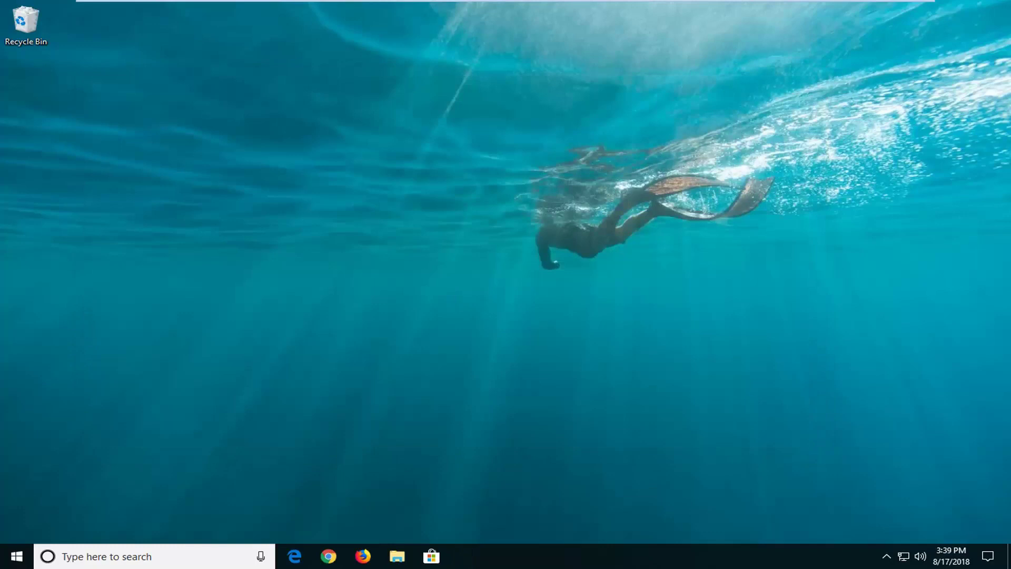